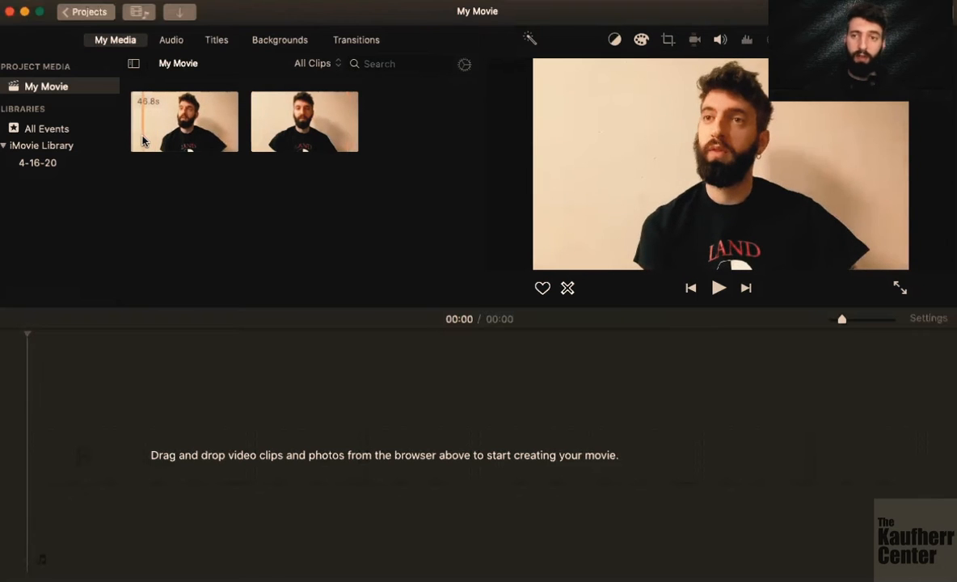
# - Place the 13.6 s clip from the project media at the start of the empty timeline
pyautogui.click(282, 123)
pyautogui.moveTo(256, 232); pyautogui.dragTo(36, 464)
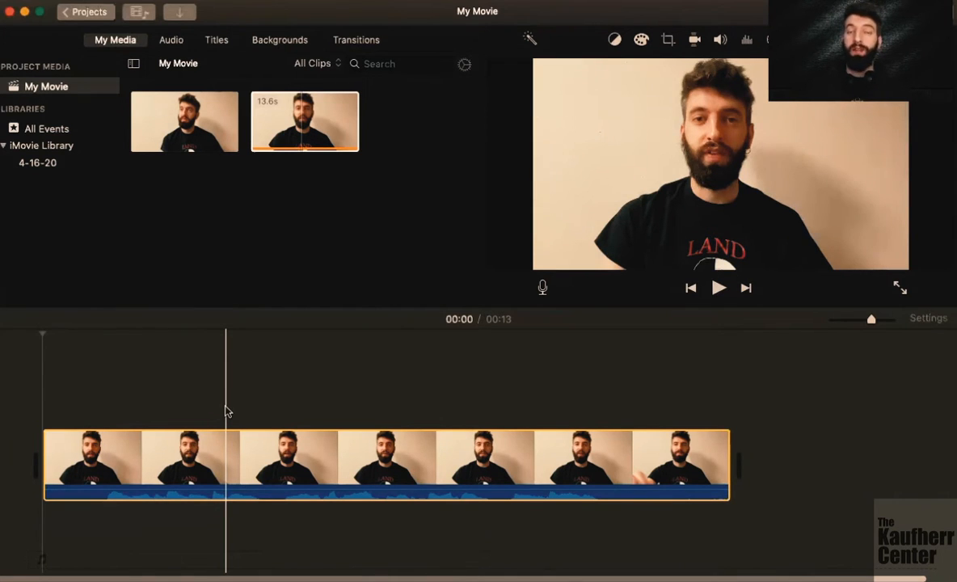
# - Split the timeline clip at about 00:01 and delete the opening piece of about 1.1 s
pyautogui.click(76, 408)
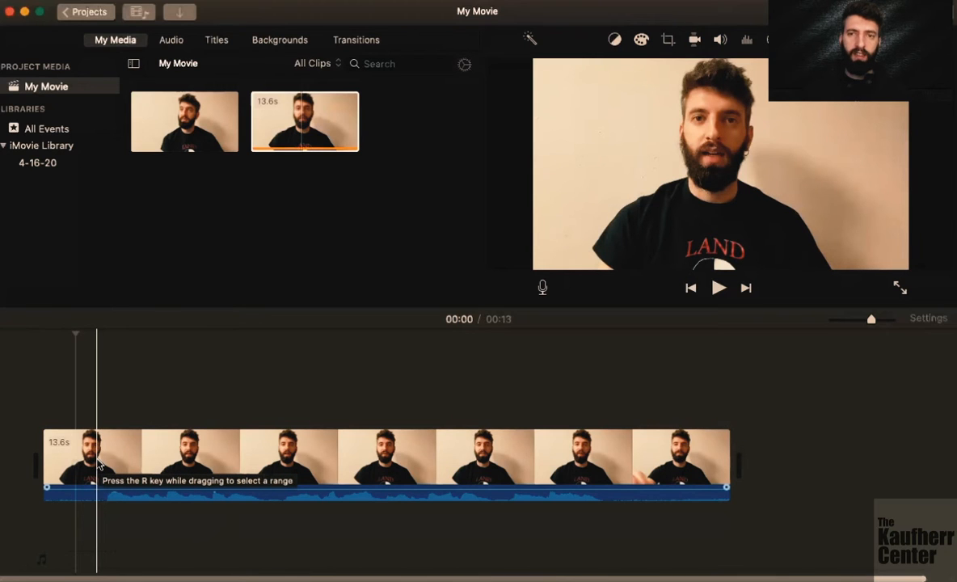
pyautogui.click(98, 463)
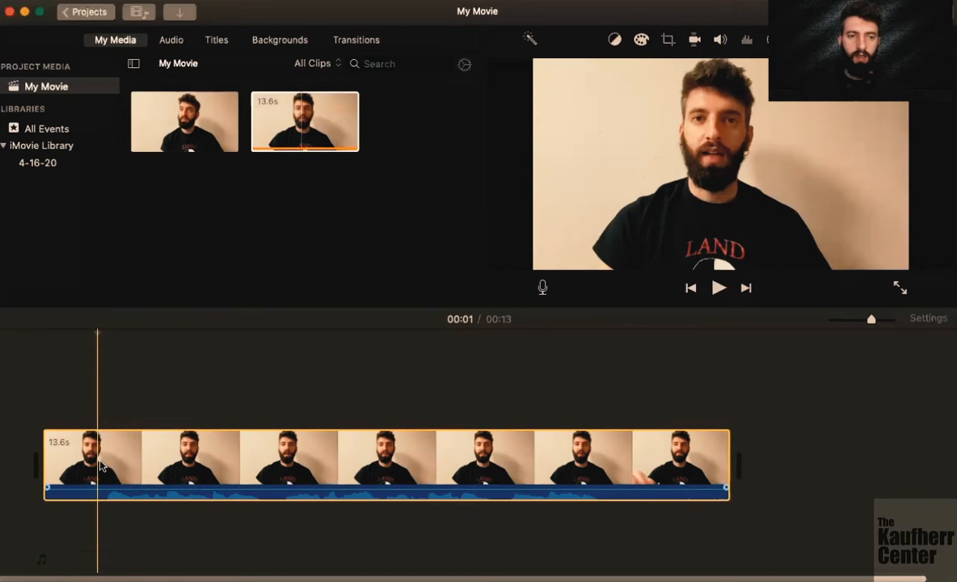
pyautogui.rightClick(95, 464)
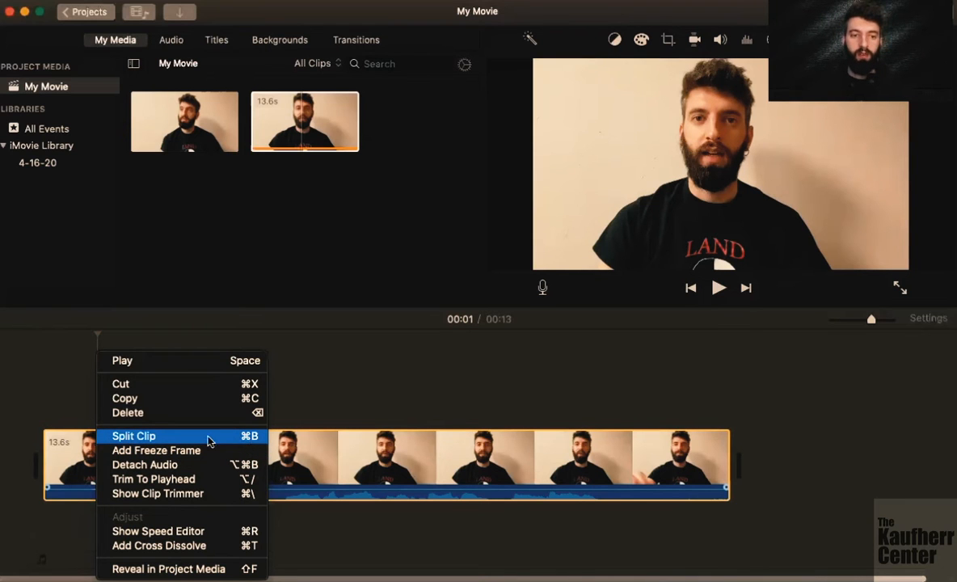
pyautogui.click(178, 439)
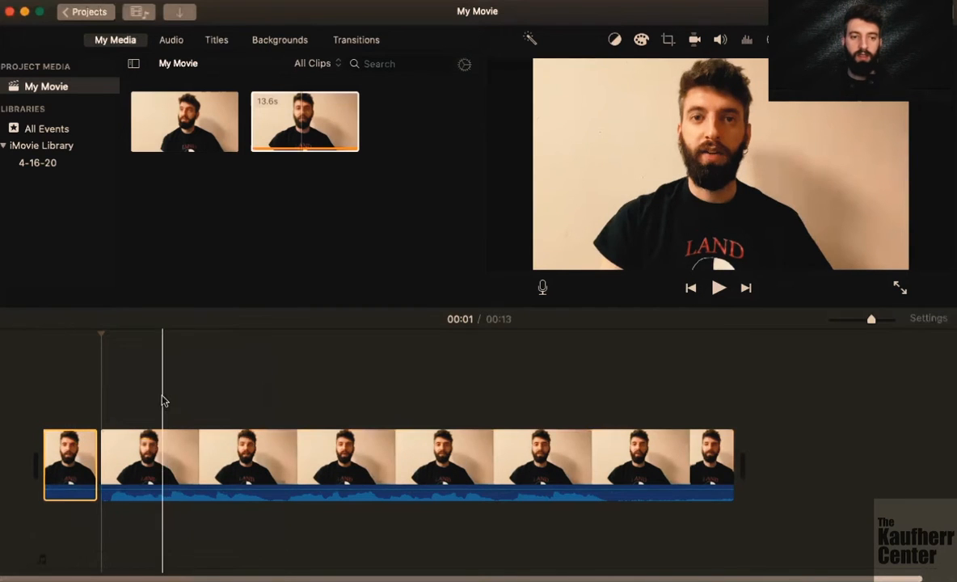
pyautogui.click(71, 467)
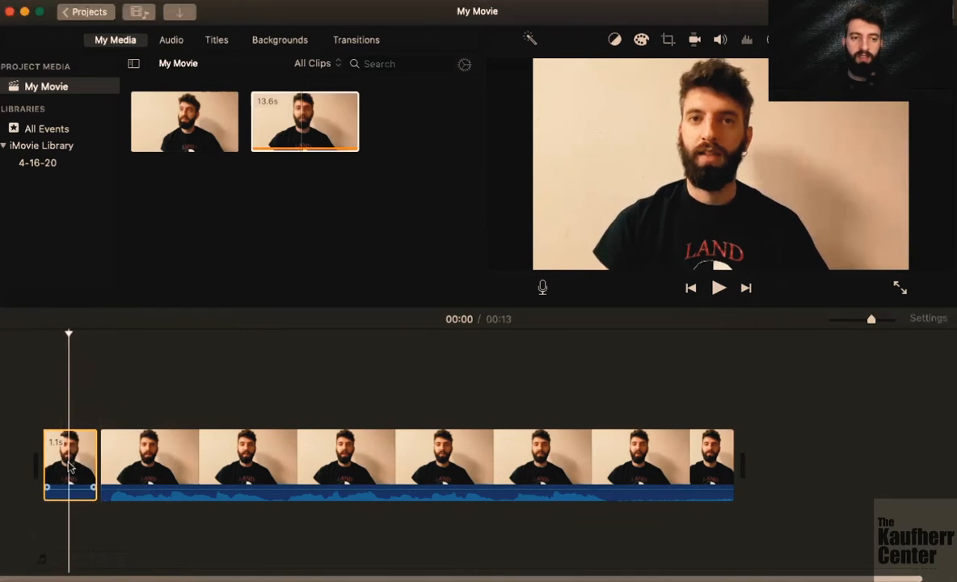
pyautogui.press('Delete')
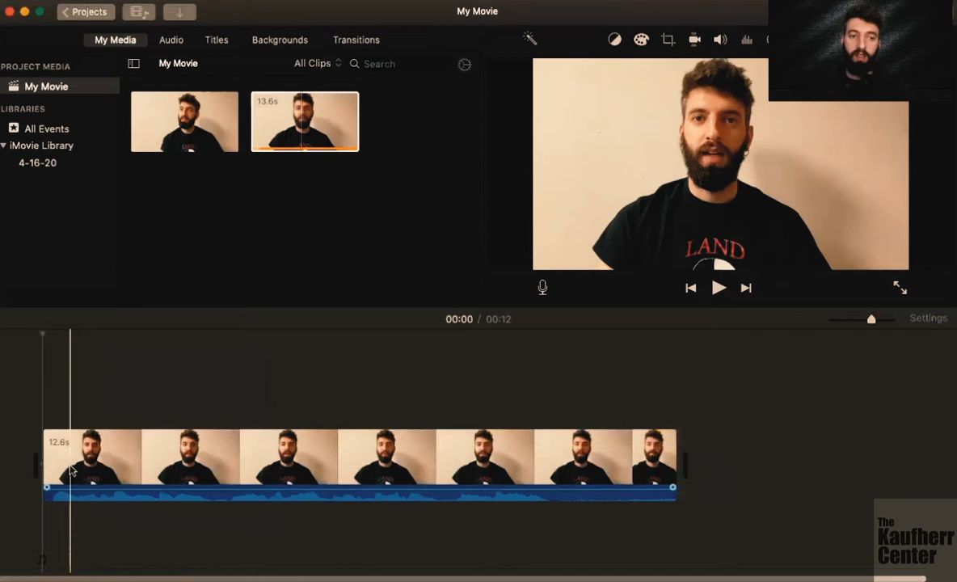
# - Split the clip at about 00:10 and delete the closing piece of about 2.2 s
pyautogui.click(566, 459)
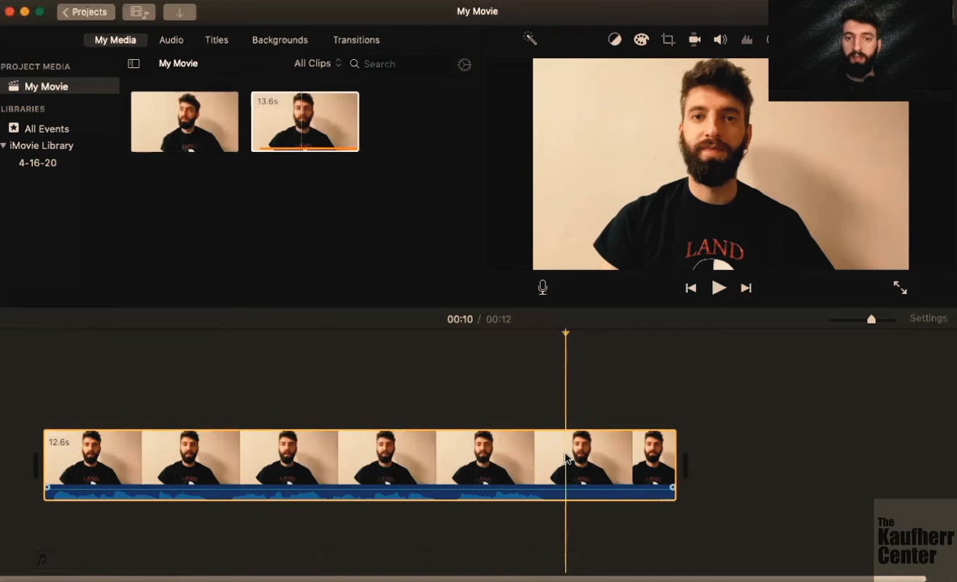
pyautogui.rightClick(567, 456)
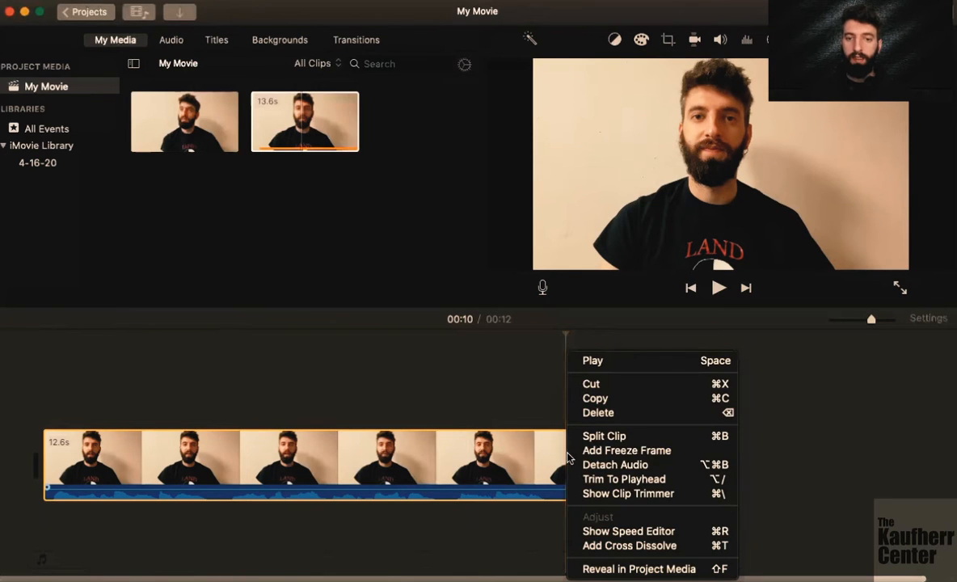
pyautogui.click(638, 436)
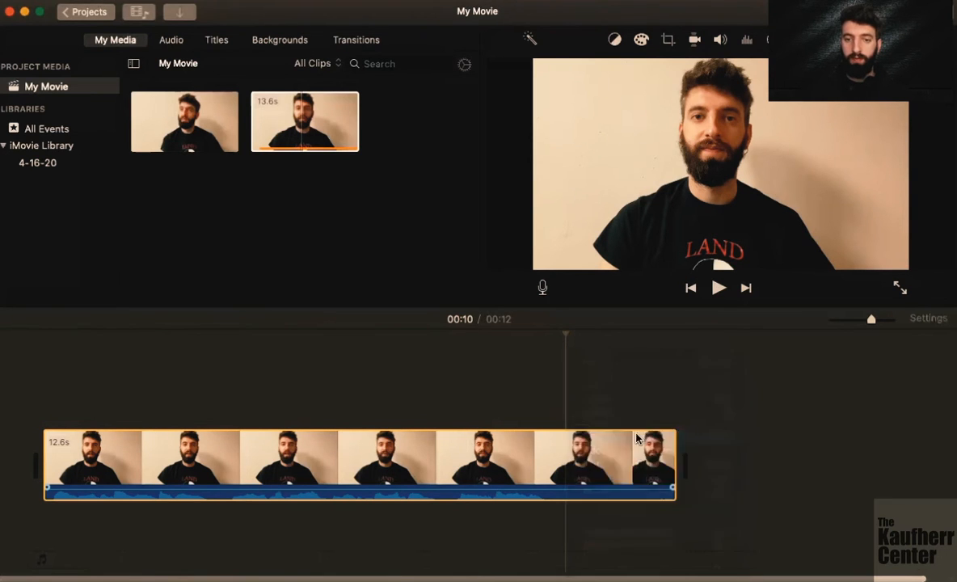
pyautogui.click(625, 467)
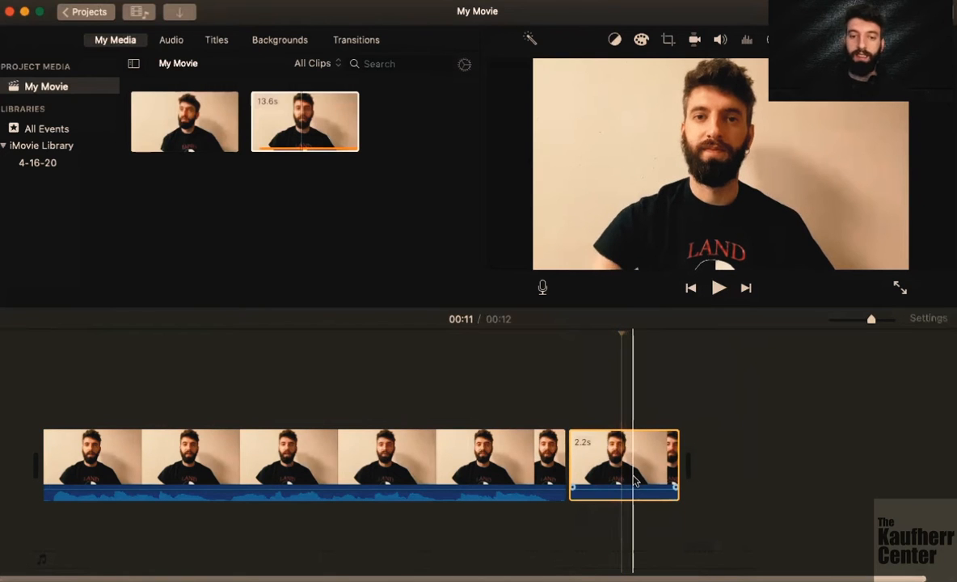
pyautogui.press('Delete')
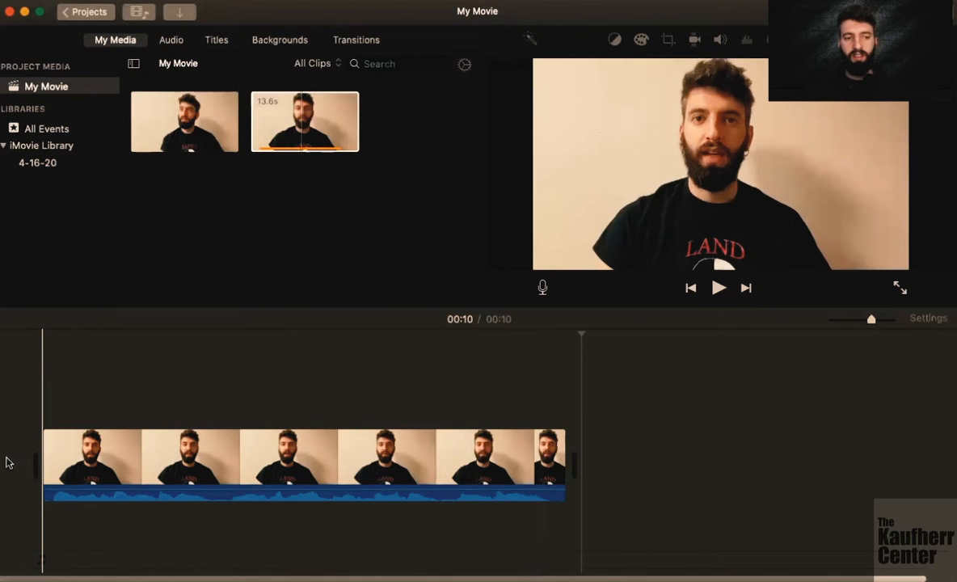
# - Play the trimmed clip briefly from its start to check the cut, and return the playhead to 00:00
pyautogui.click(37, 361)
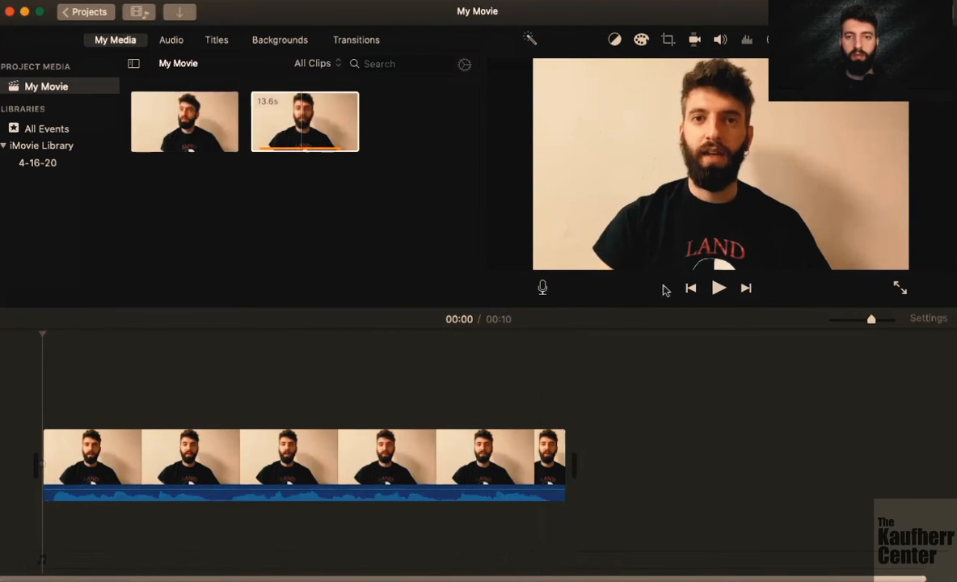
pyautogui.click(717, 290)
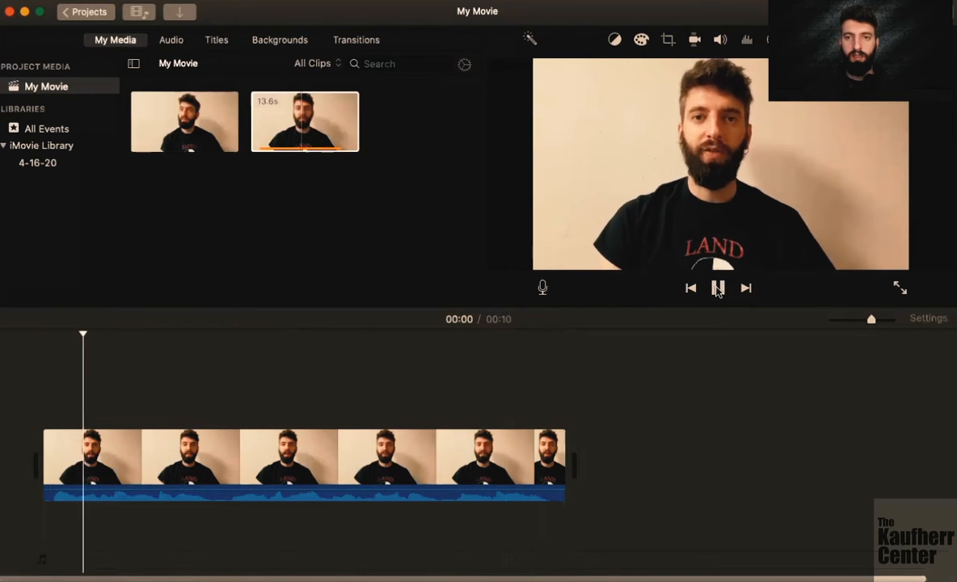
pyautogui.click(716, 293)
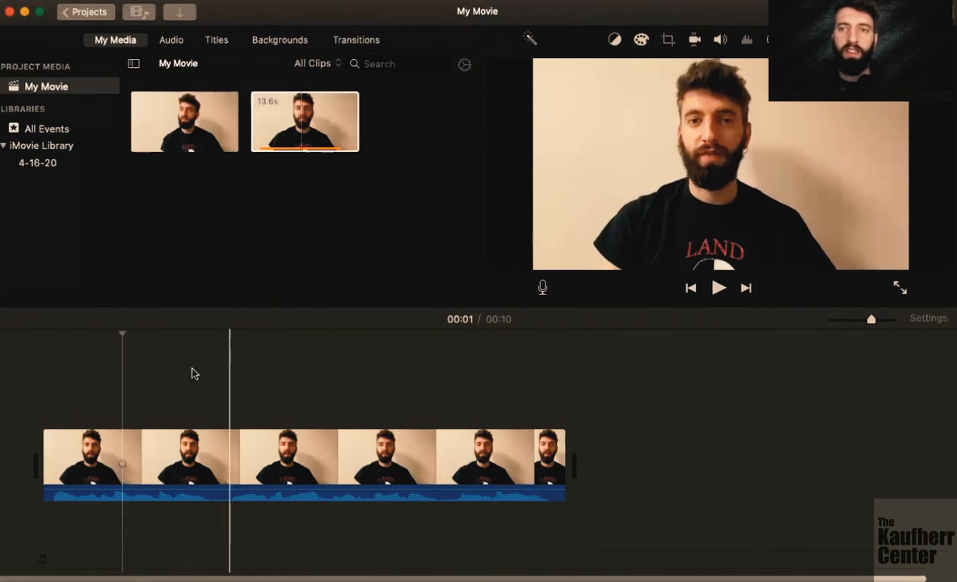
pyautogui.moveTo(125, 333); pyautogui.dragTo(28, 349)
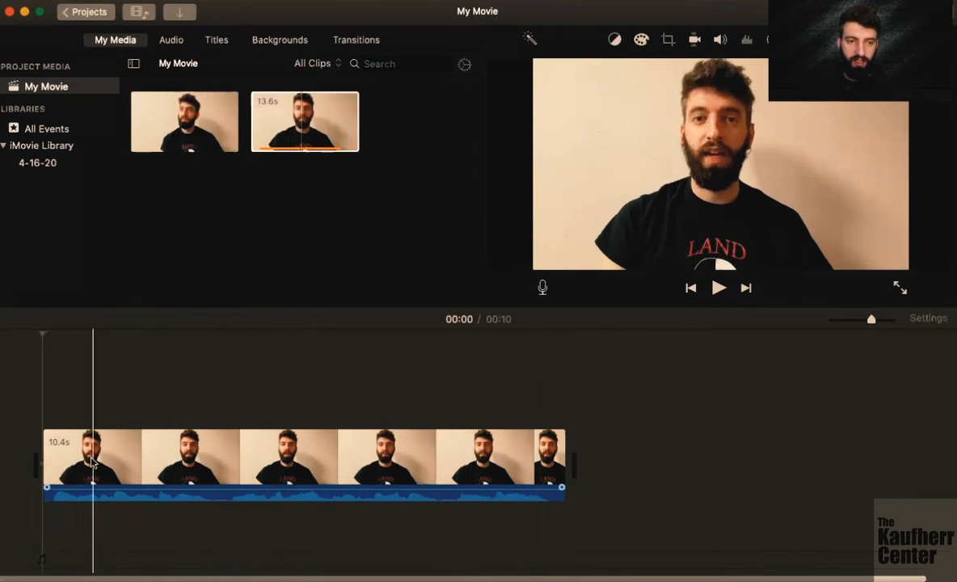
# - Add a cross dissolve at the start of the clip and another at its end
pyautogui.rightClick(45, 452)
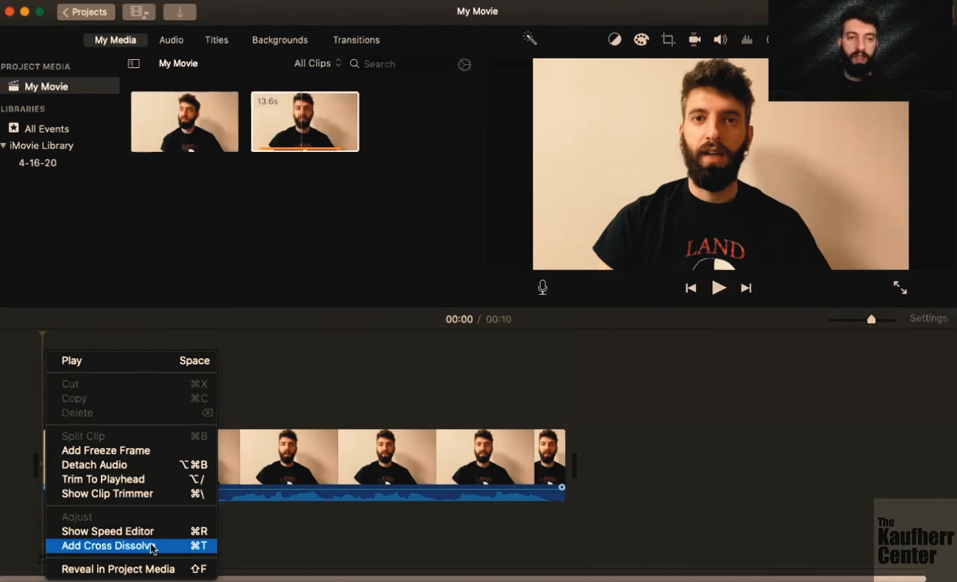
pyautogui.click(151, 547)
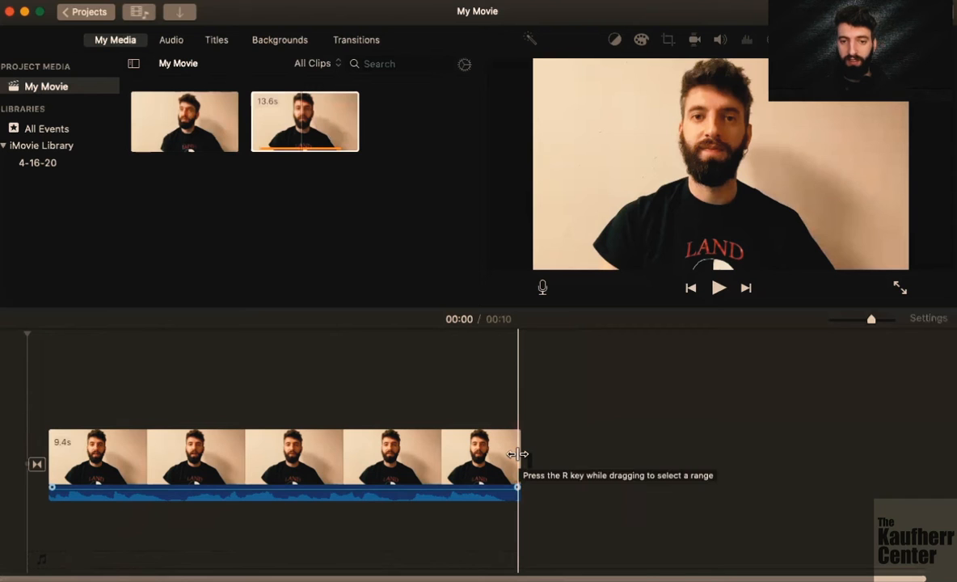
pyautogui.rightClick(517, 454)
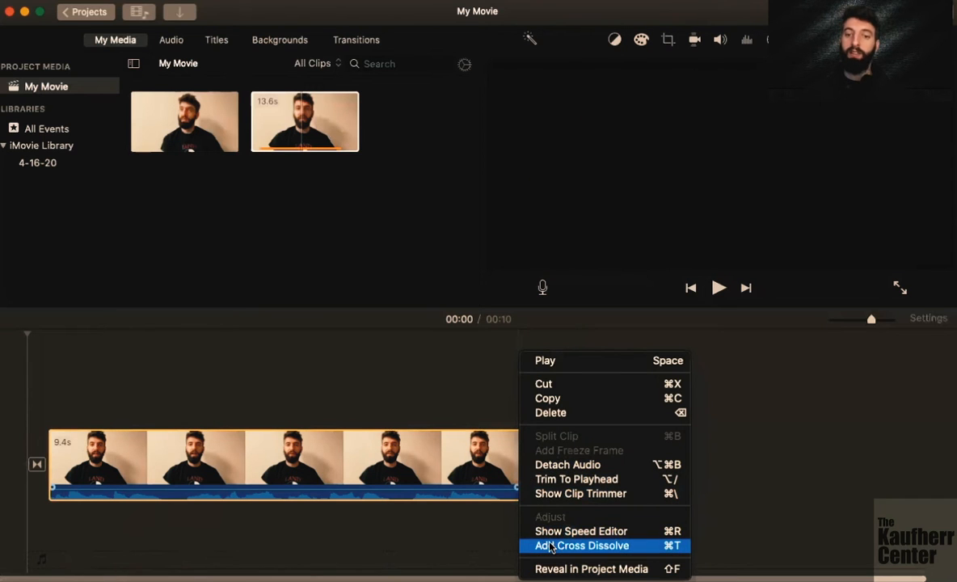
pyautogui.click(551, 548)
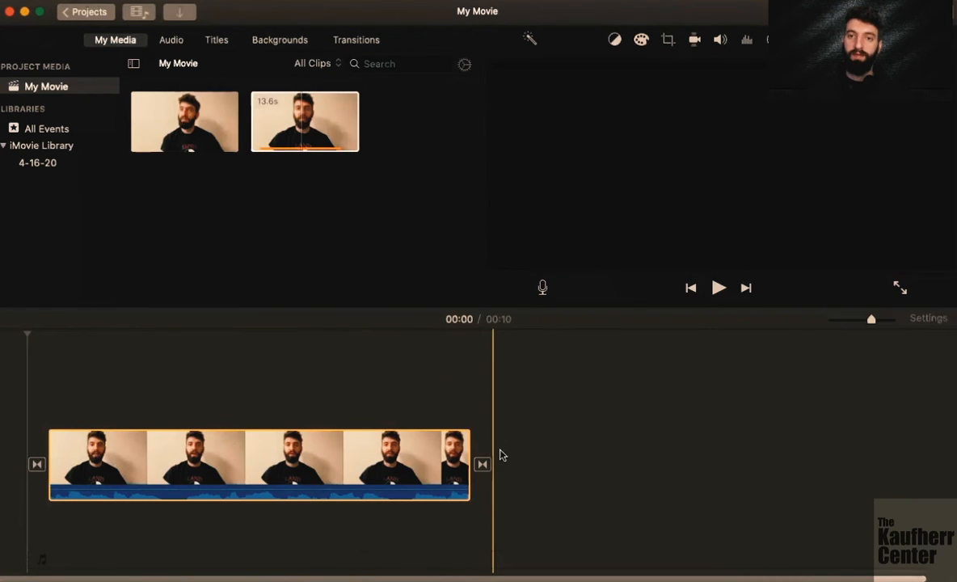
pyautogui.click(510, 445)
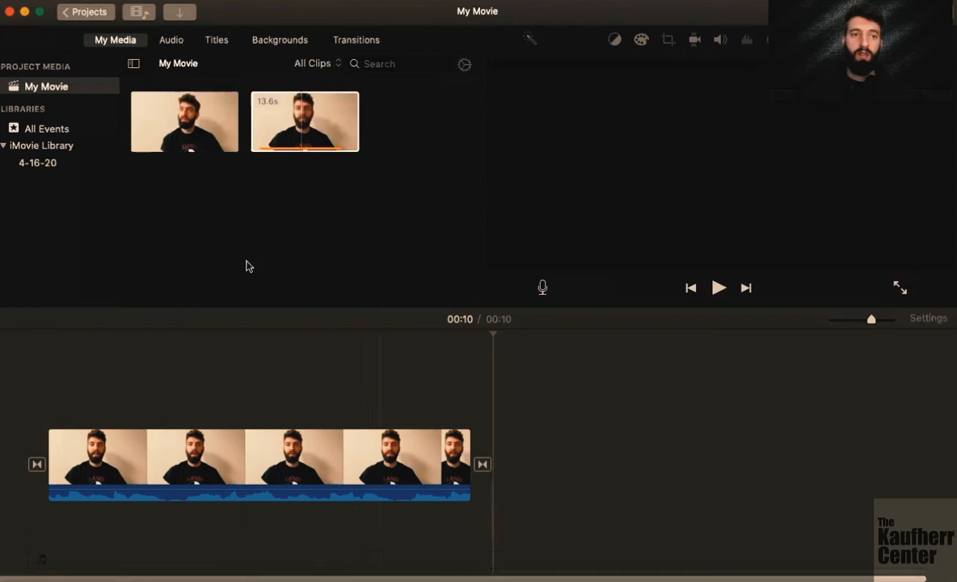
# - Place the 46.8 s clip in the timeline after the first clip's closing transition
pyautogui.click(164, 117)
pyautogui.moveTo(473, 383); pyautogui.dragTo(506, 467)
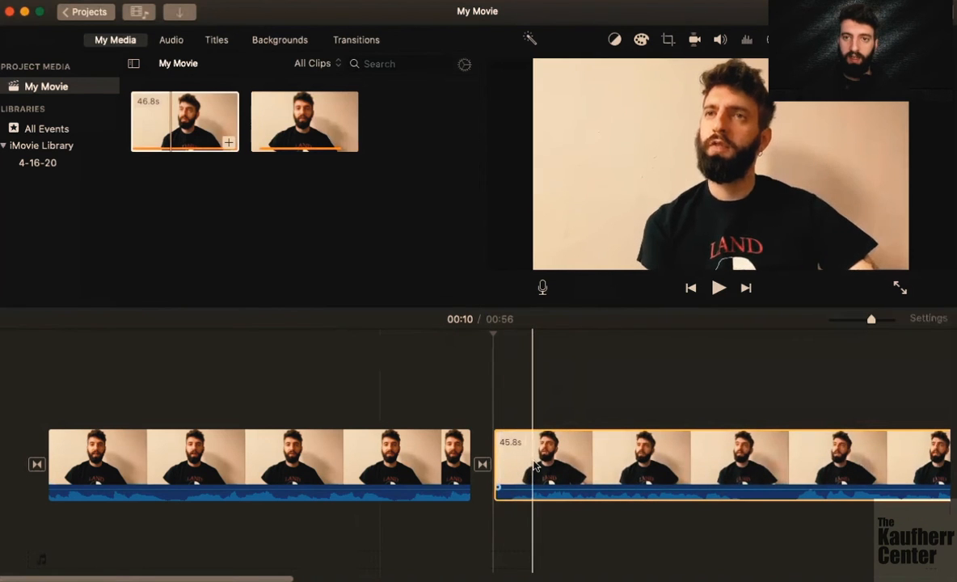
# - Split the second timeline clip at about 00:11 and delete its opening piece of about 0.8 s
pyautogui.click(537, 462)
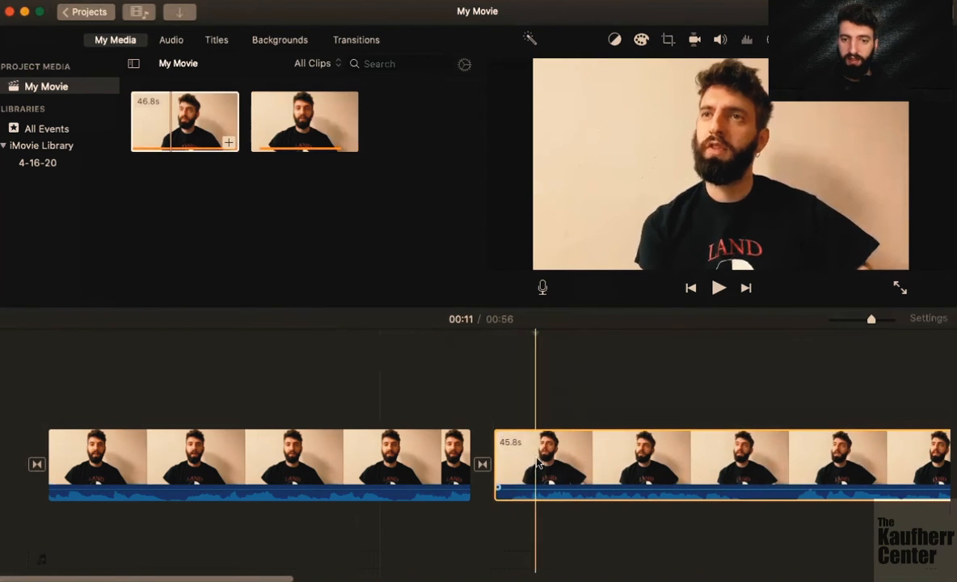
pyautogui.rightClick(538, 458)
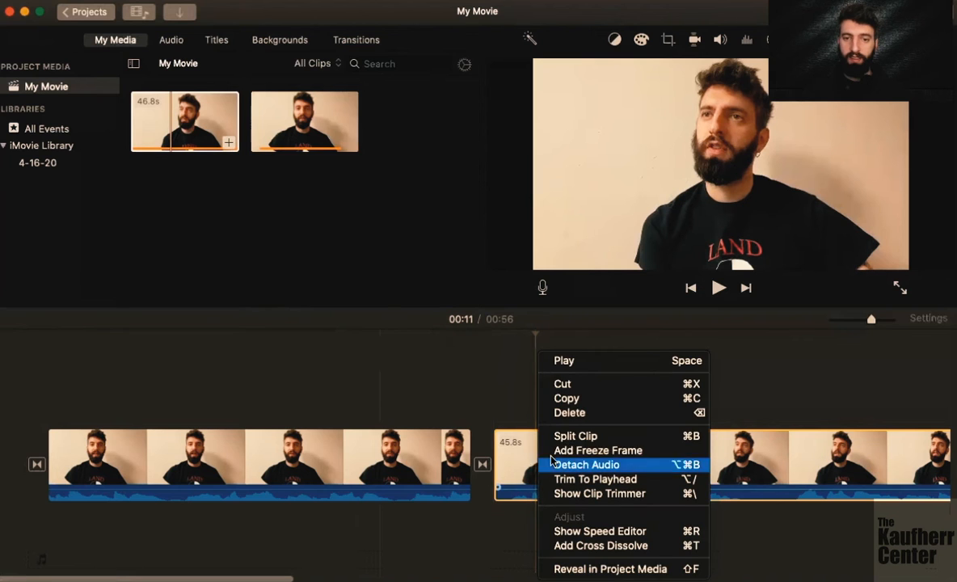
pyautogui.click(612, 436)
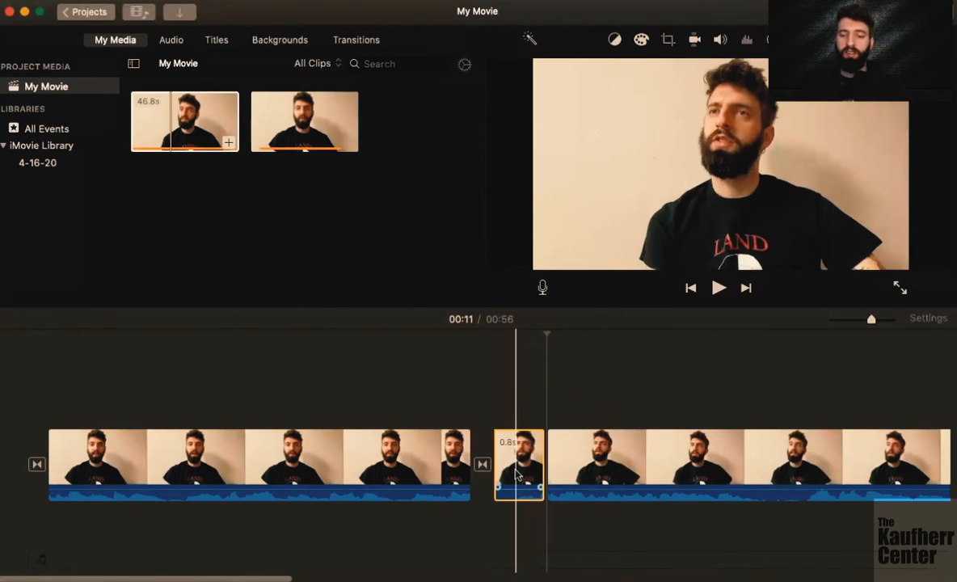
pyautogui.press('Delete')
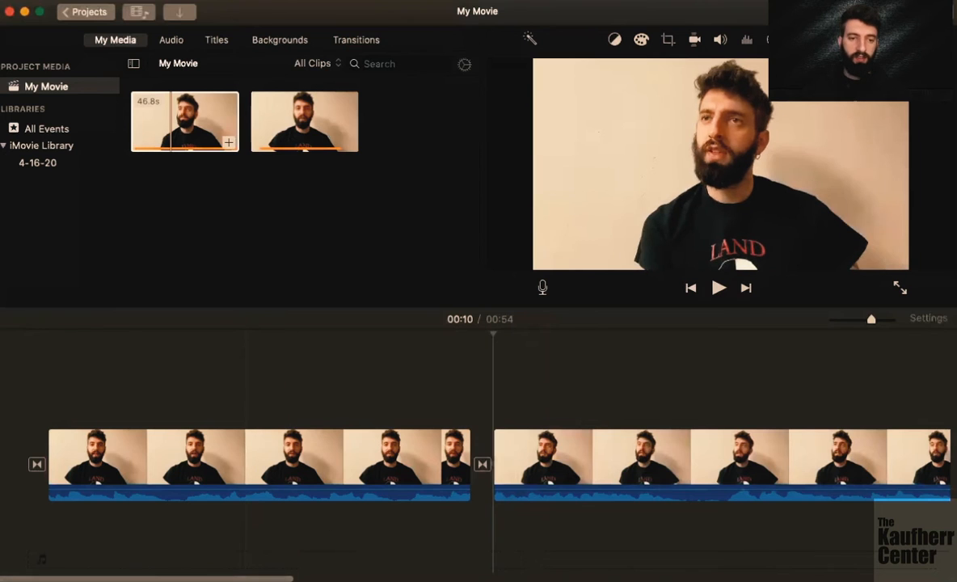
# - Split the second timeline clip at about 00:52 and delete its closing piece of about 2.3 s
pyautogui.hscroll(8, 438, 560)
pyautogui.hscroll(-8, 438, 560)
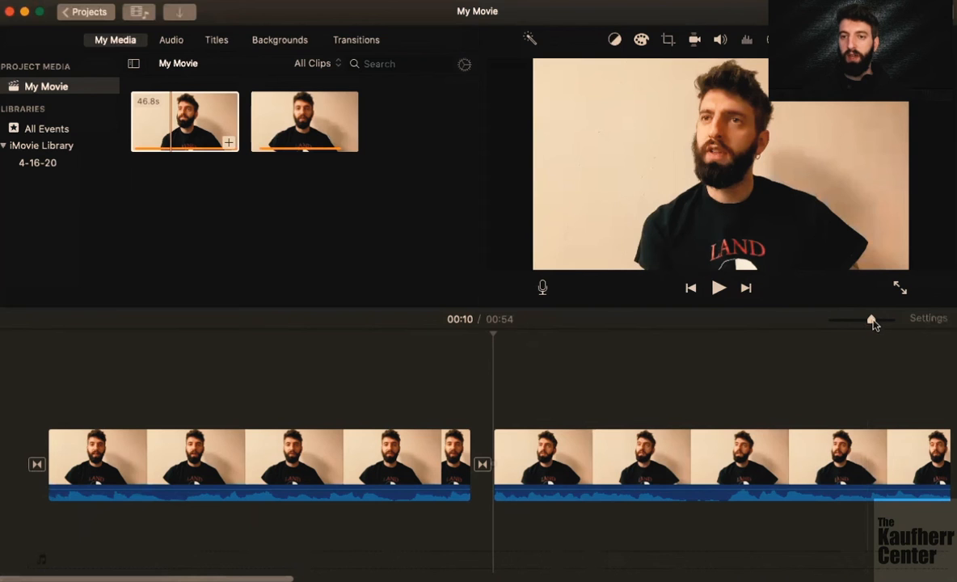
pyautogui.moveTo(870, 322)
pyautogui.mouseDown()
pyautogui.moveTo(840, 321)
pyautogui.moveTo(862, 321)
pyautogui.moveTo(851, 322)
pyautogui.mouseUp()
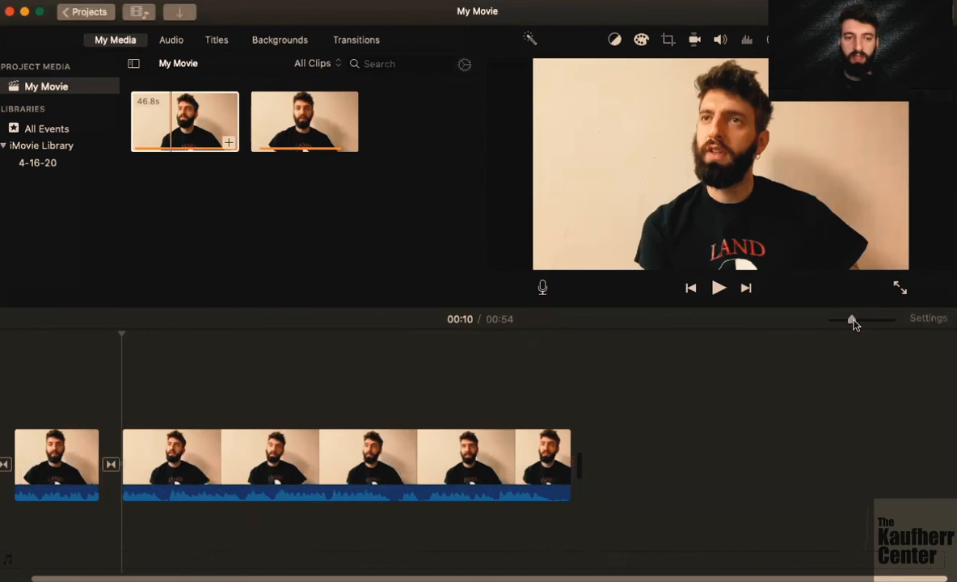
pyautogui.click(548, 480)
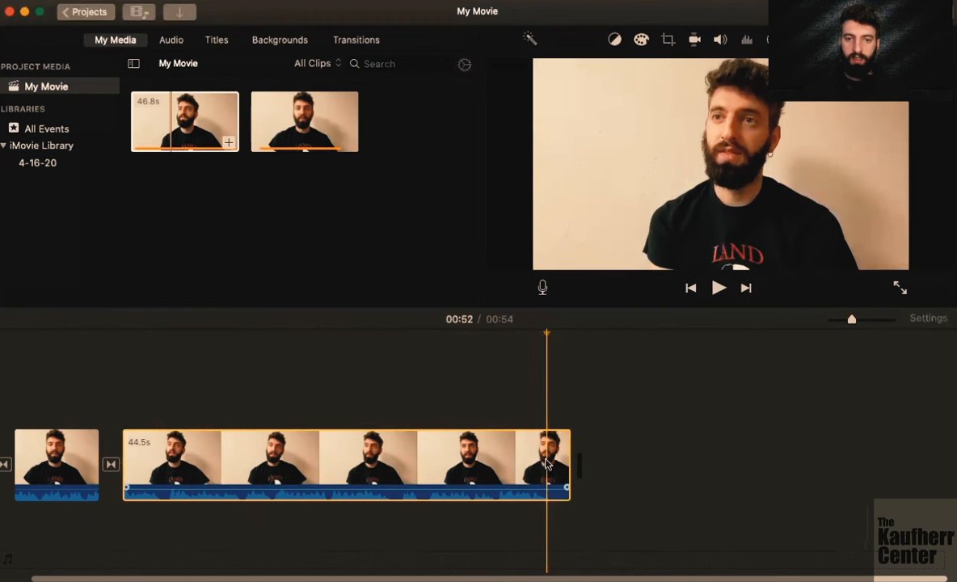
pyautogui.rightClick(550, 479)
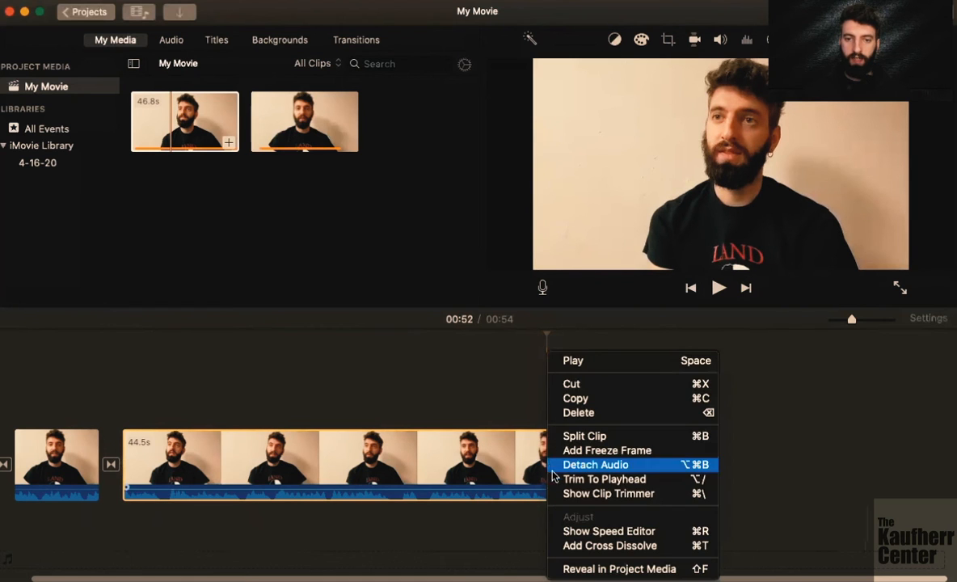
pyautogui.click(626, 437)
pyautogui.click(590, 477)
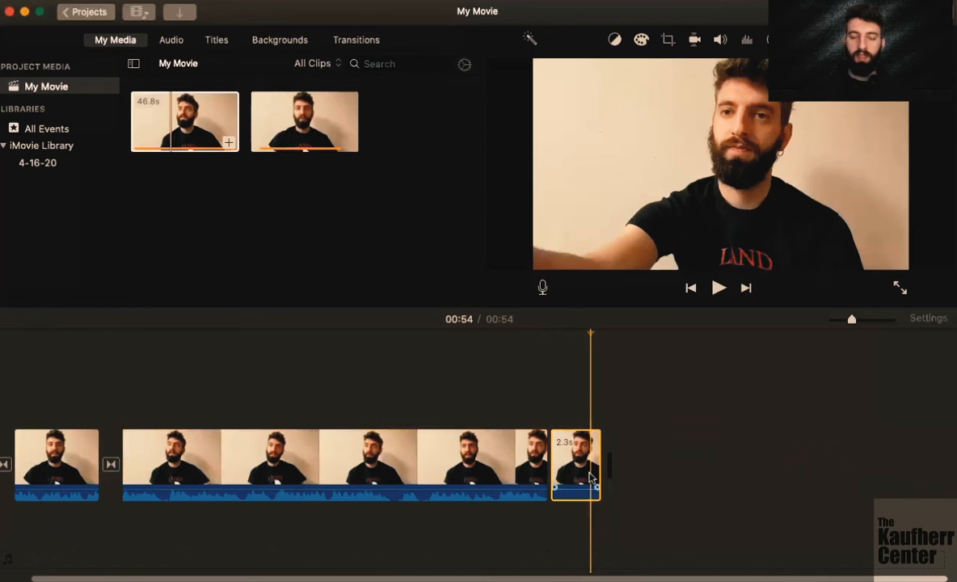
pyautogui.press('Delete')
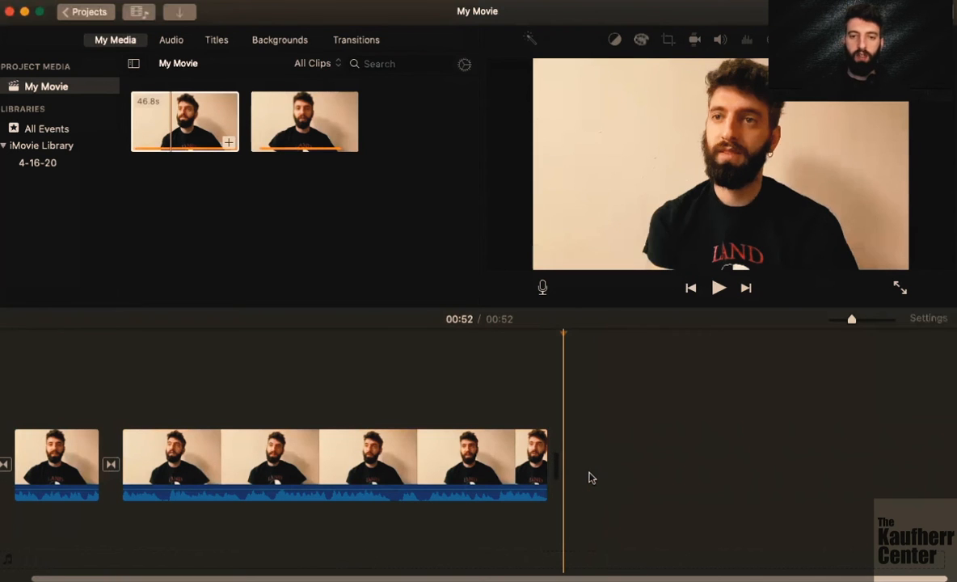
# - Play back the last second of the second timeline clip and add a cross dissolve at its end
pyautogui.click(533, 453)
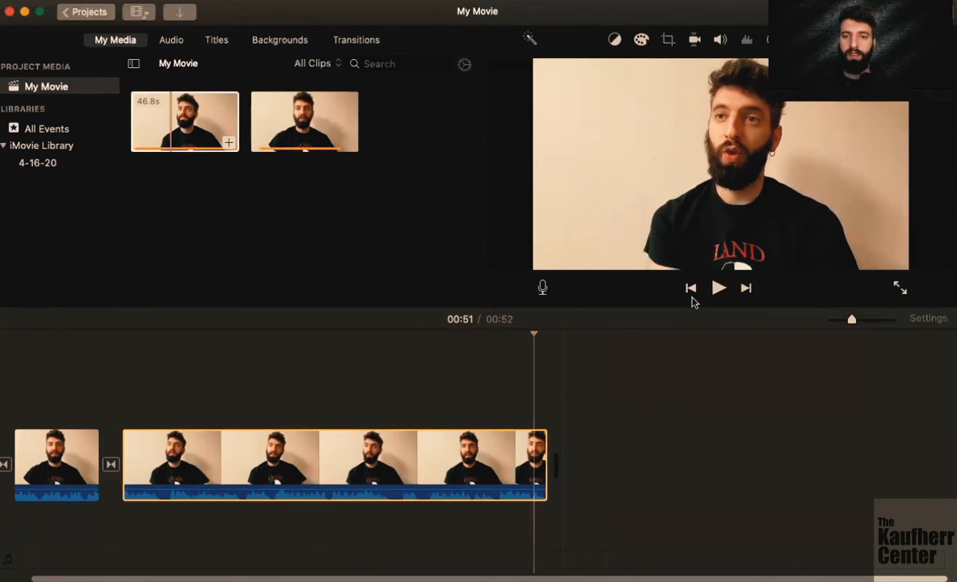
pyautogui.click(719, 289)
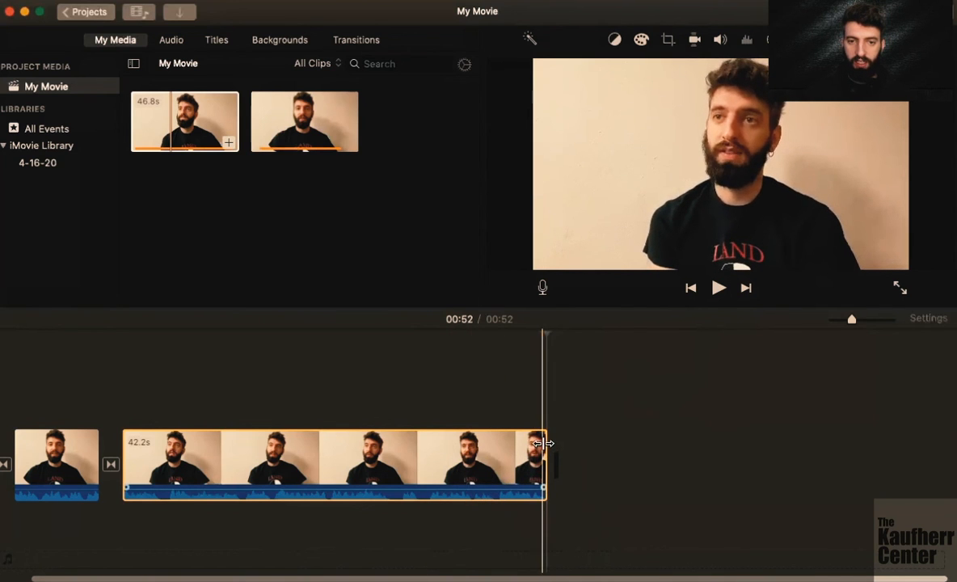
pyautogui.rightClick(545, 445)
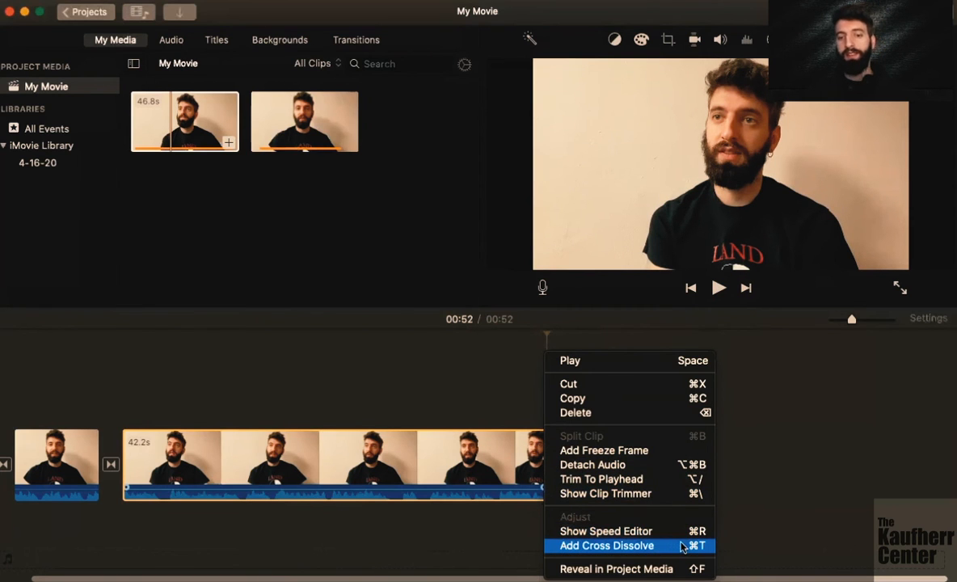
pyautogui.click(682, 547)
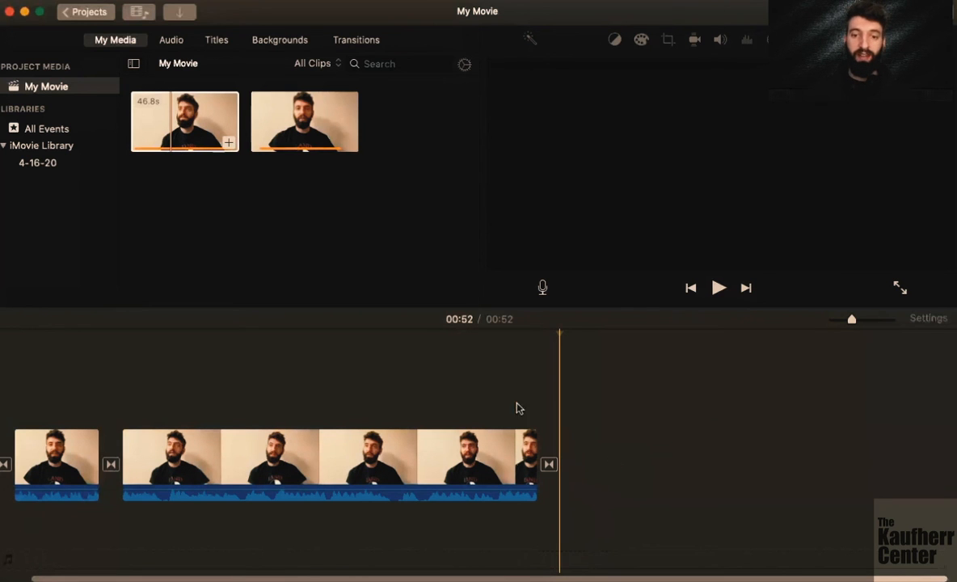
# - Delete the second timeline clip and undo the deletion to restore it
pyautogui.click(308, 464)
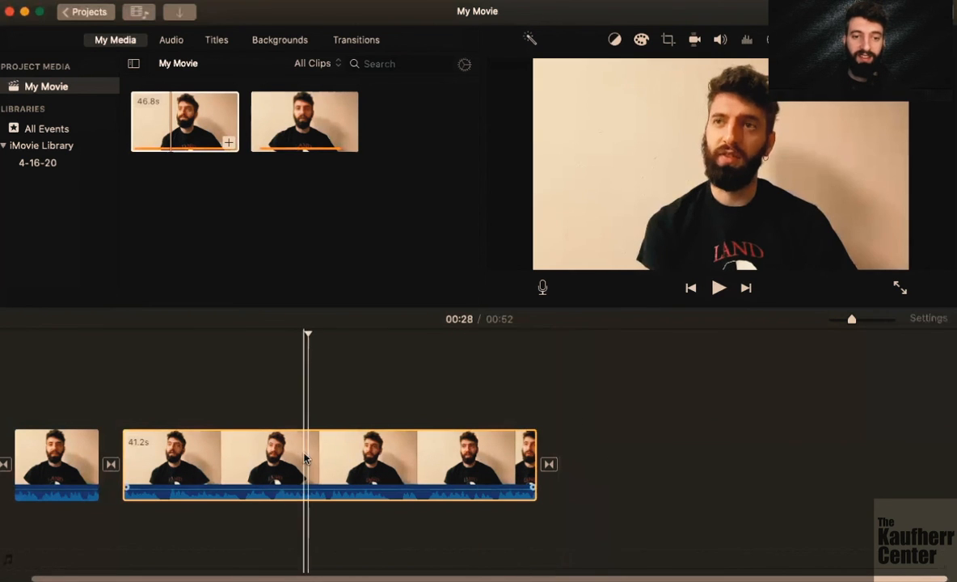
pyautogui.press('Delete')
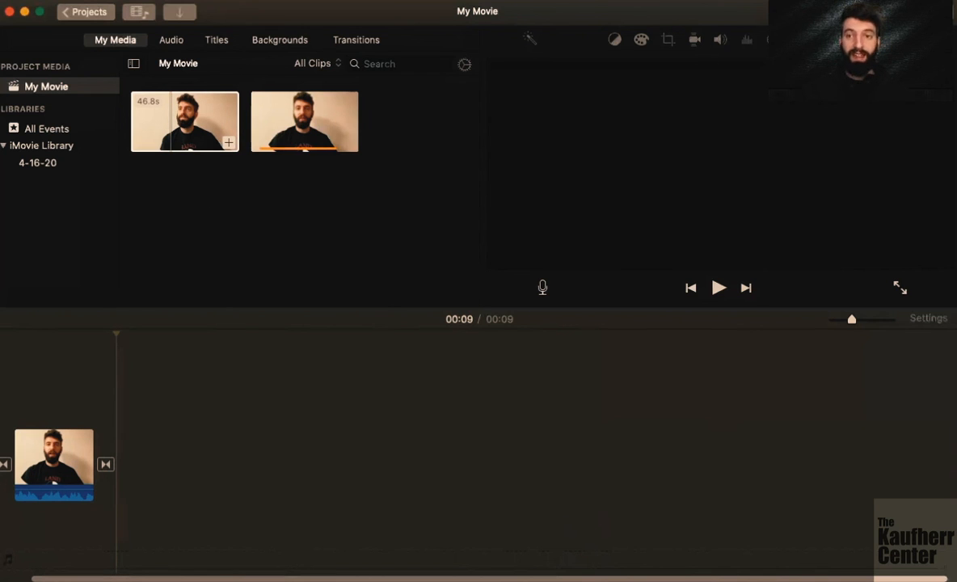
pyautogui.click(122, 0)
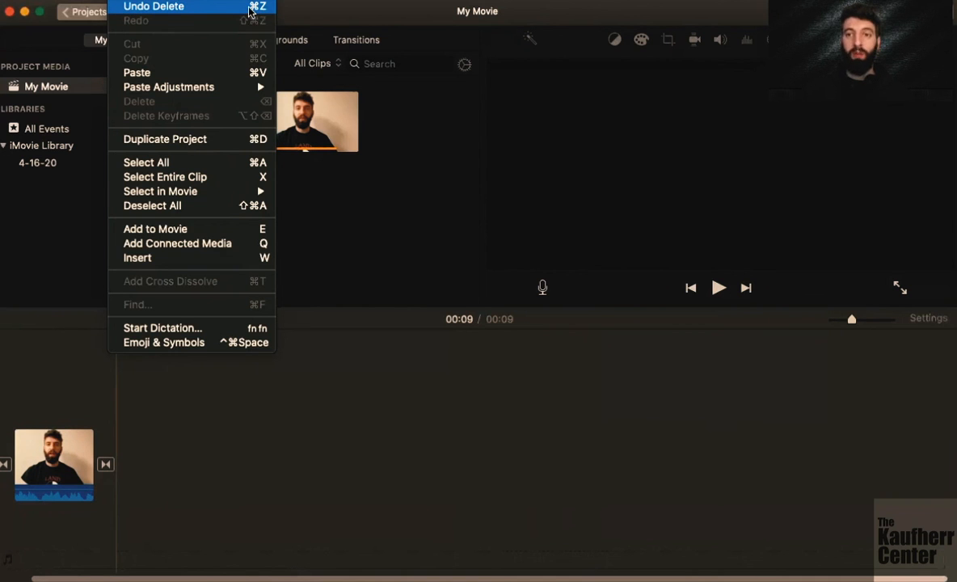
pyautogui.click(331, 272)
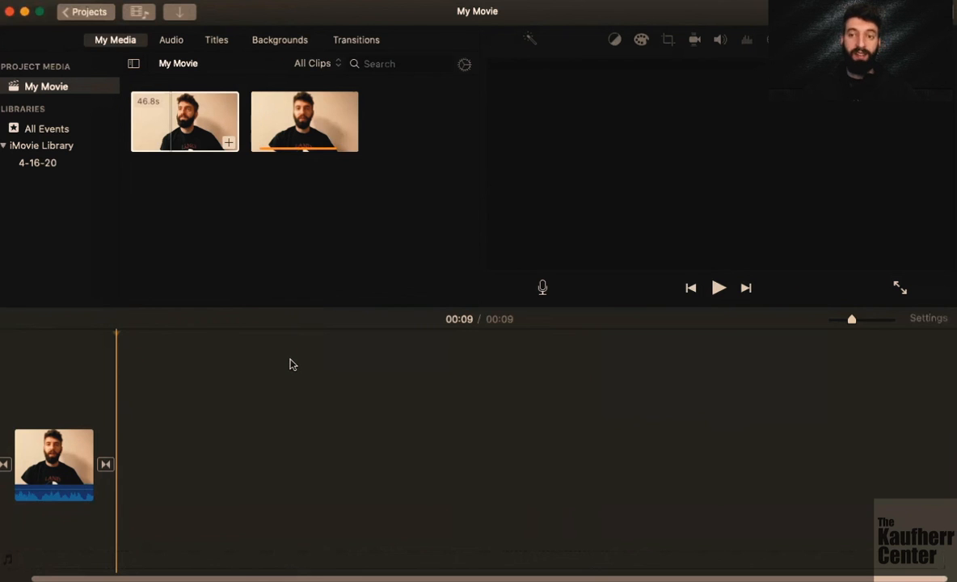
pyautogui.press('super+z')
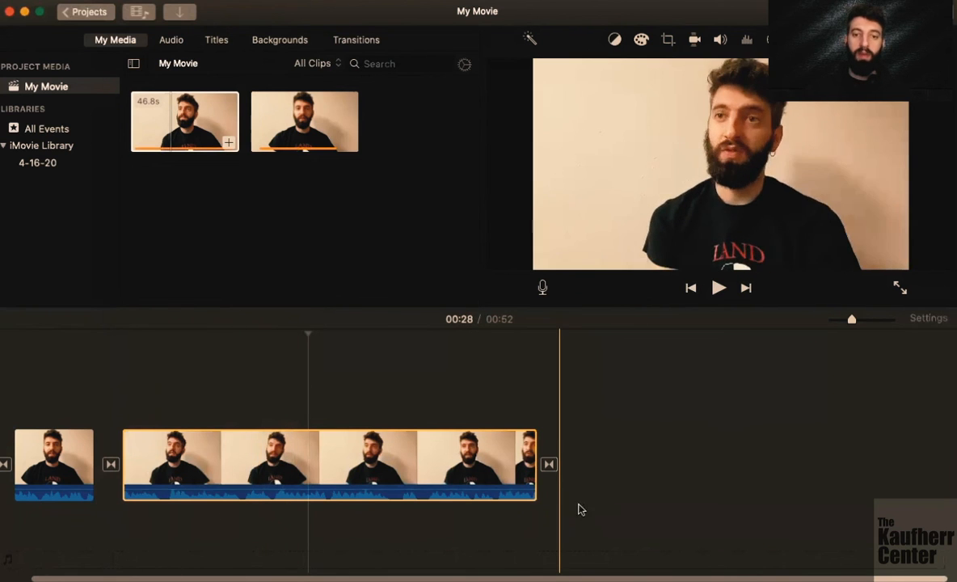
pyautogui.hscroll(-2, 523, 365)
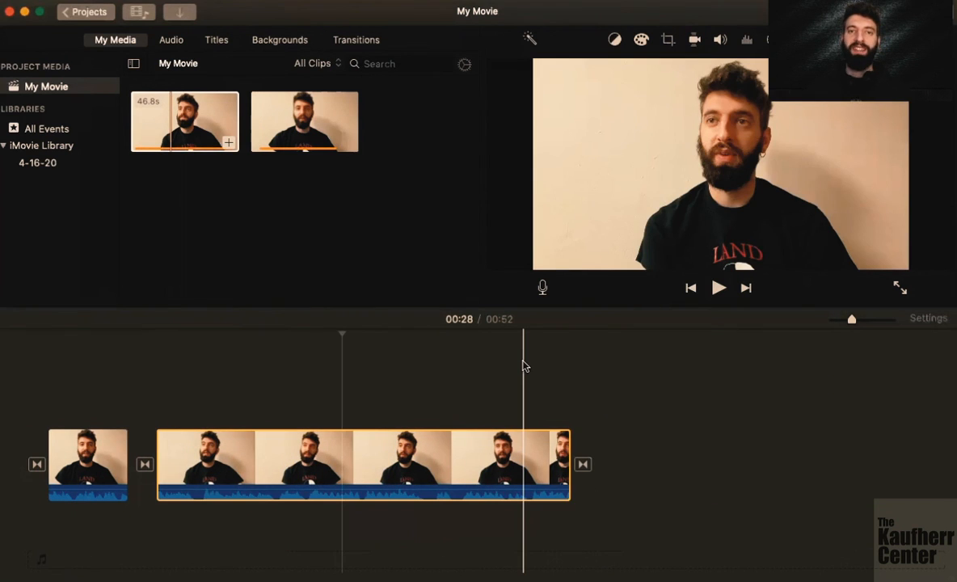